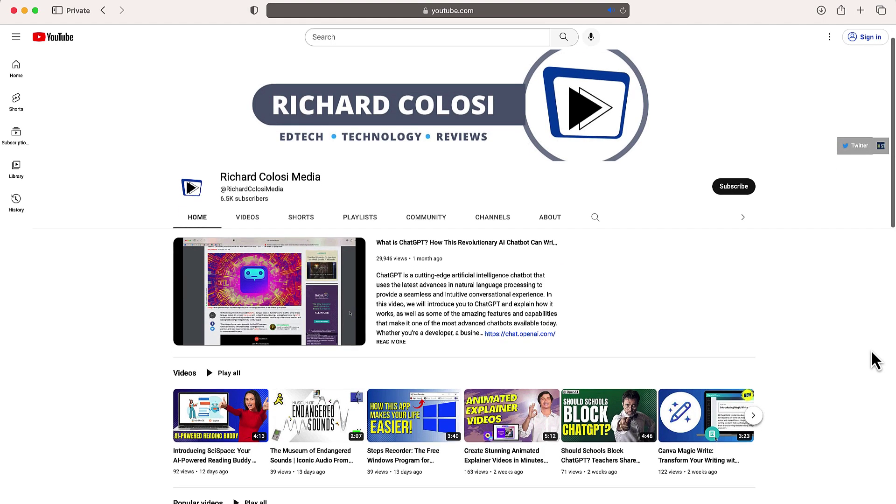
{"action": "scroll", "coordinate": [875, 360], "scroll_direction": "down", "scroll_amount": 2}
{"action": "scroll", "coordinate": [875, 360], "scroll_direction": "down", "scroll_amount": 2}
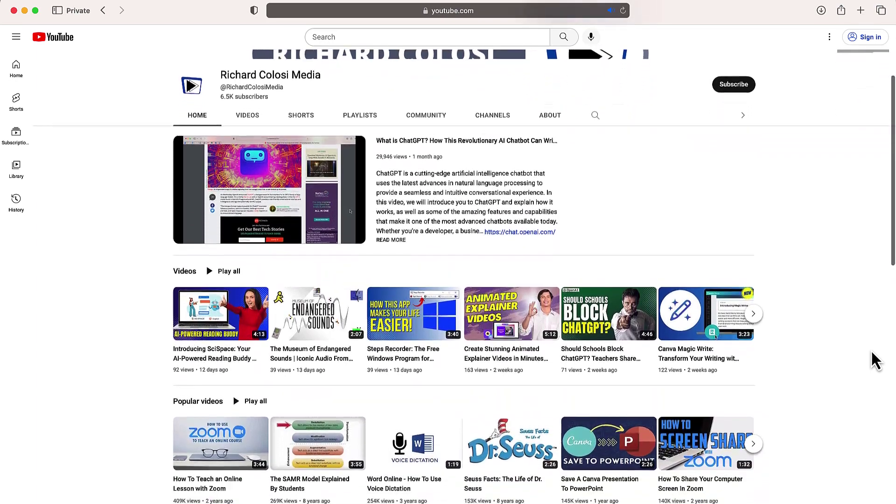
{"action": "scroll", "coordinate": [875, 361], "scroll_direction": "down", "scroll_amount": 2}
{"action": "scroll", "coordinate": [875, 360], "scroll_direction": "down", "scroll_amount": 2}
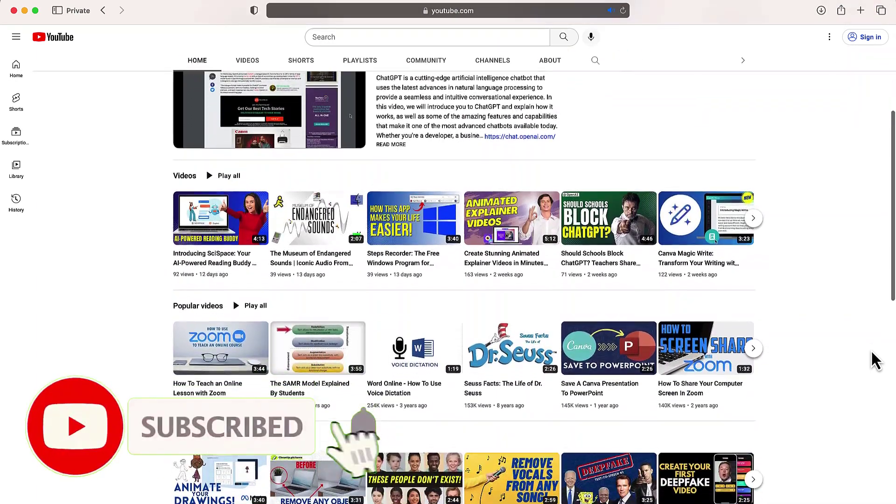
{"action": "scroll", "coordinate": [875, 361], "scroll_direction": "down", "scroll_amount": 2}
{"action": "scroll", "coordinate": [875, 360], "scroll_direction": "down", "scroll_amount": 2}
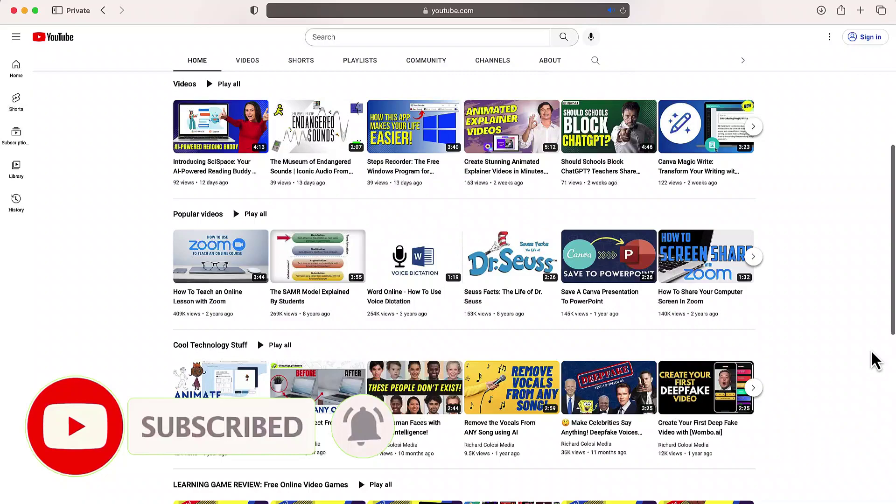
{"action": "scroll", "coordinate": [875, 360], "scroll_direction": "down", "scroll_amount": 2}
{"action": "scroll", "coordinate": [876, 360], "scroll_direction": "down", "scroll_amount": 2}
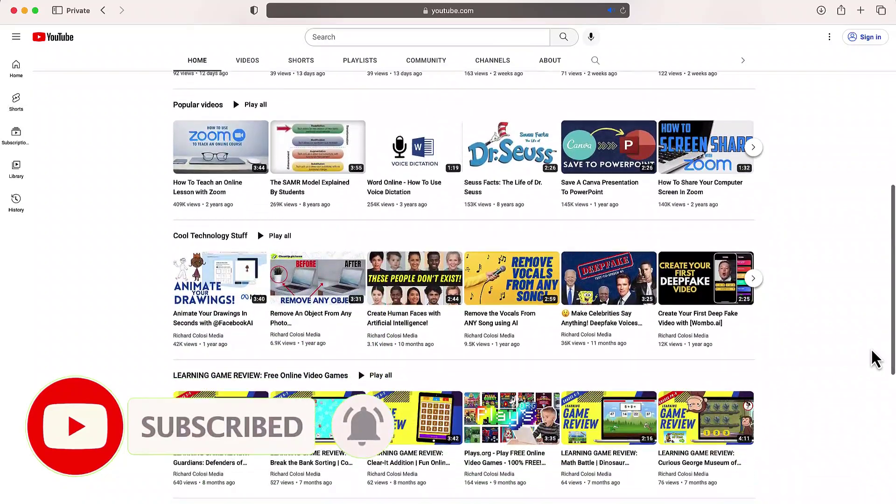
{"action": "scroll", "coordinate": [875, 360], "scroll_direction": "down", "scroll_amount": 2}
{"action": "scroll", "coordinate": [875, 360], "scroll_direction": "down", "scroll_amount": 2}
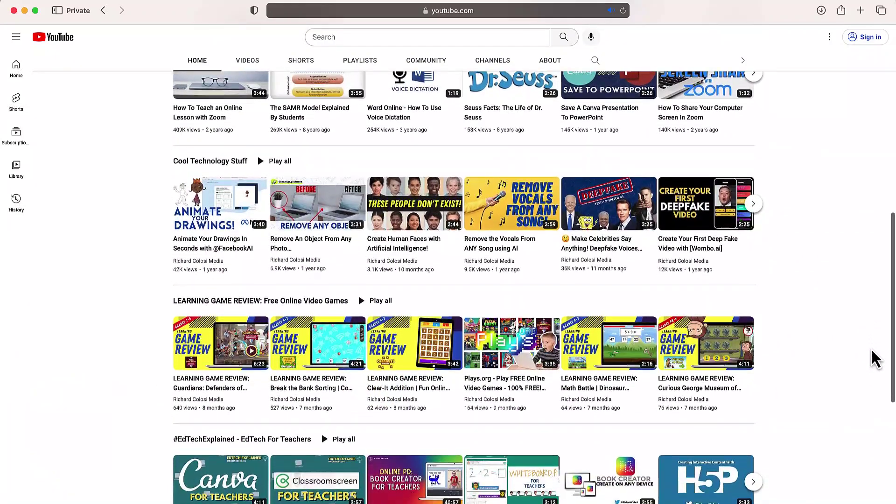
{"action": "scroll", "coordinate": [875, 359], "scroll_direction": "down", "scroll_amount": 2}
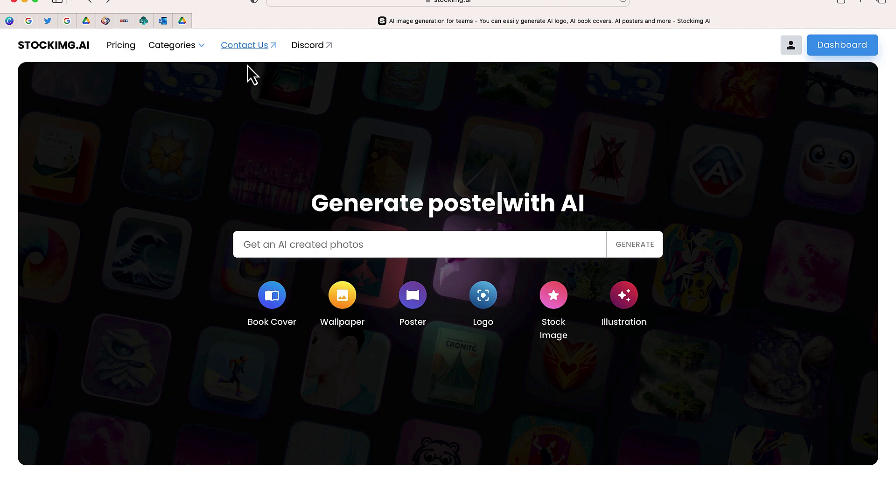
Open Stockimg.ai's Logo generator from the home page categories
{"action": "left_click", "coordinate": [483, 296]}
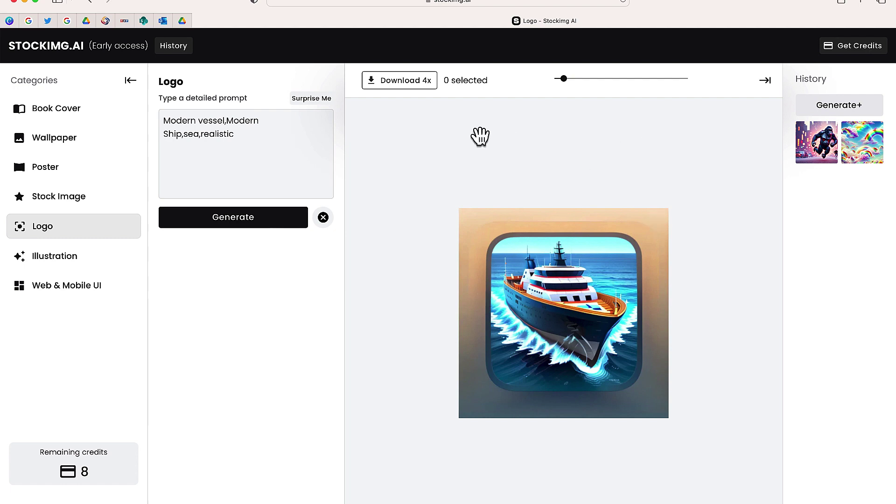
Cycle Surprise Me prompts until a cute big-eyed glowing robot prompt appears
{"action": "left_click", "coordinate": [324, 104]}
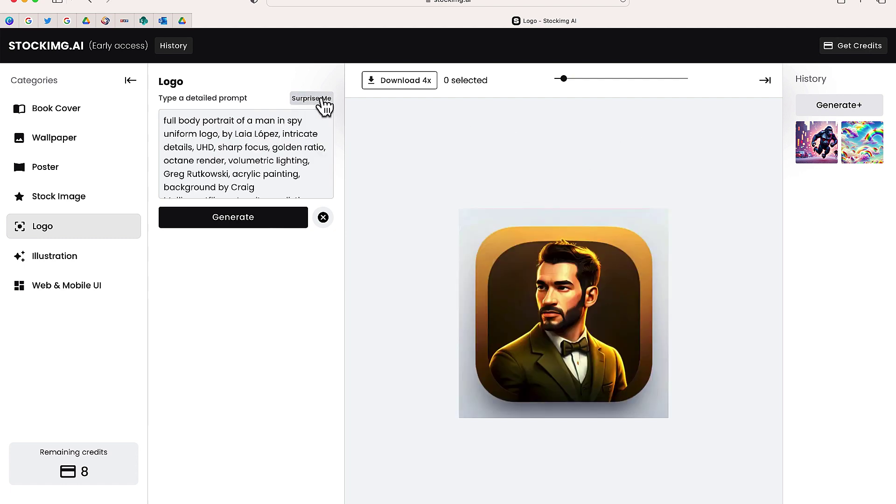
{"action": "left_click", "coordinate": [324, 103]}
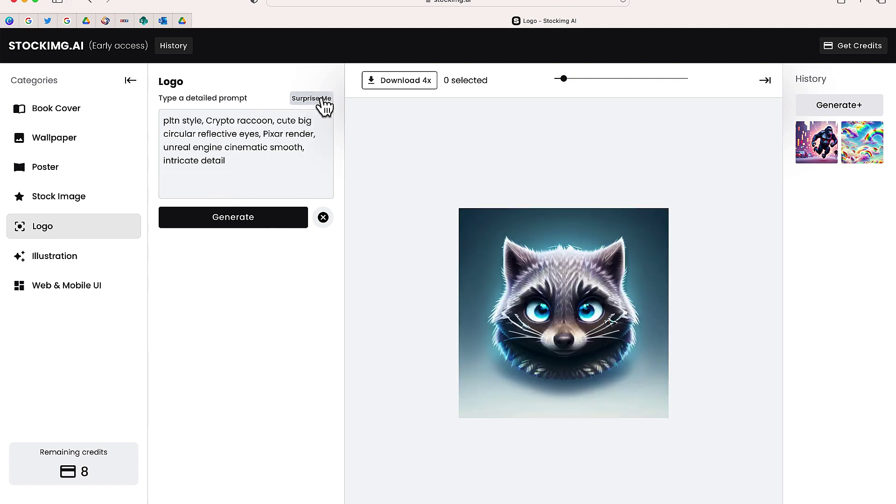
{"action": "left_click", "coordinate": [325, 103]}
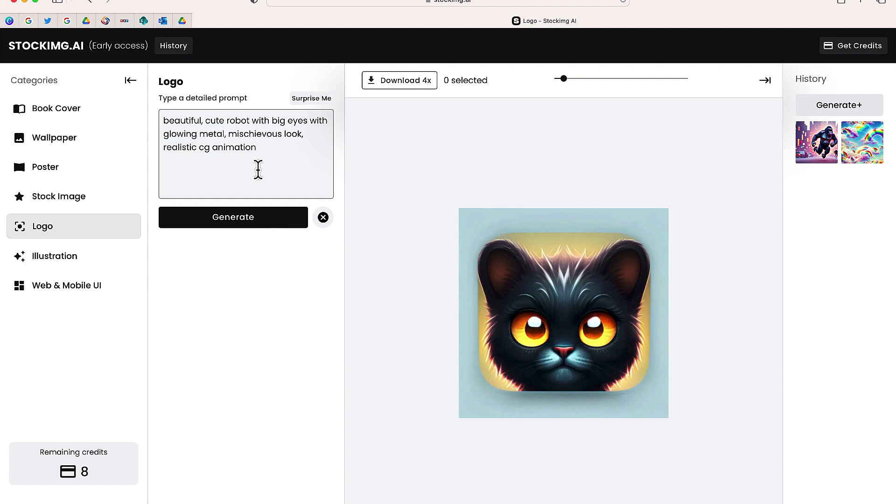
Generate the cute glowing cyan robot logo, inspect it zoomed in, and select it
{"action": "left_click", "coordinate": [255, 219]}
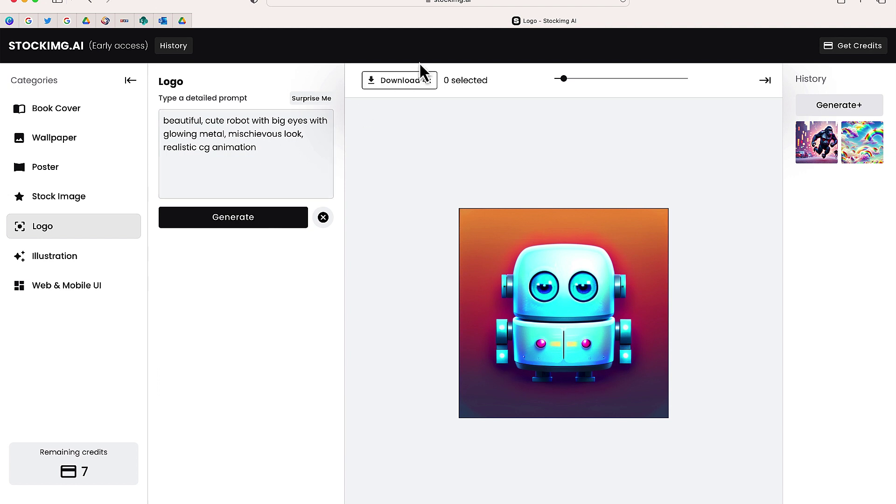
{"action": "left_click_drag", "start_coordinate": [562, 79], "coordinate": [569, 79]}
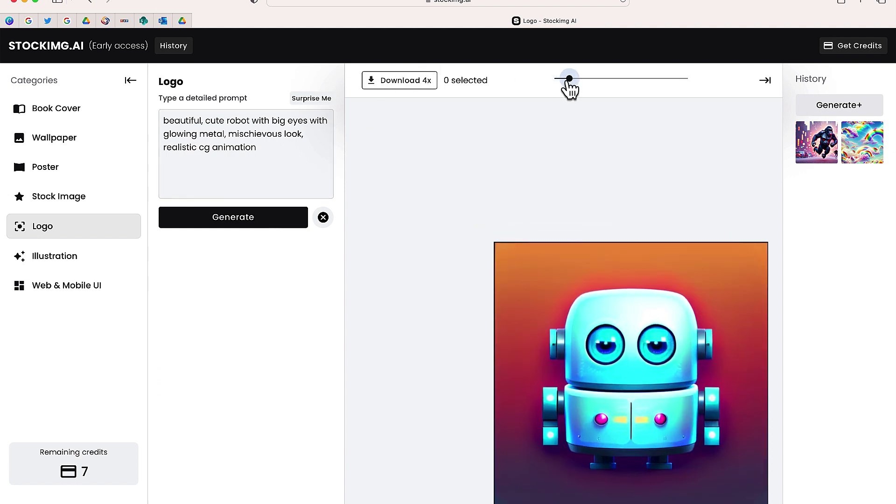
{"action": "left_click_drag", "start_coordinate": [643, 229], "coordinate": [527, 133]}
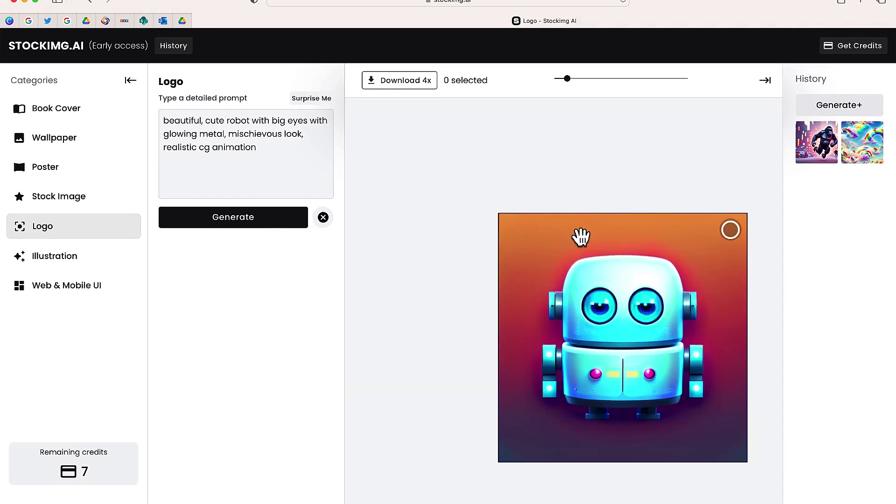
{"action": "left_click", "coordinate": [731, 230]}
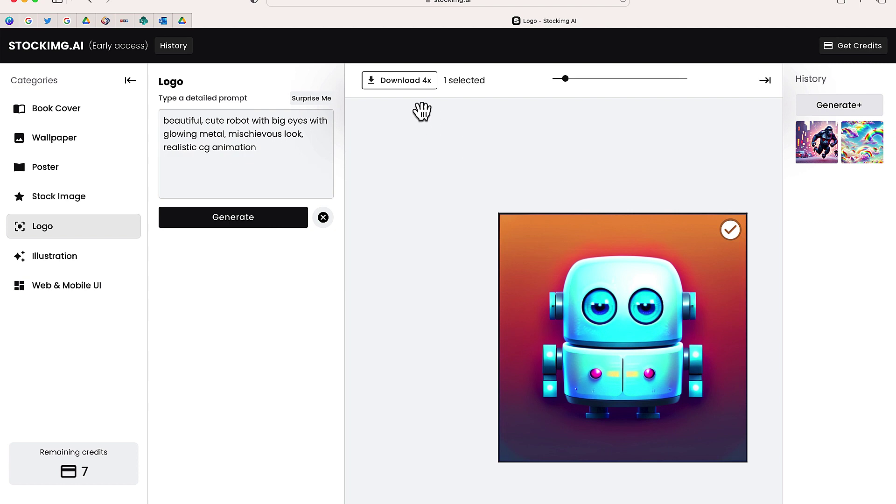
Download the 2x (1536 × 1536) upscaled robot PNG and open it from Downloads
{"action": "left_click", "coordinate": [406, 84]}
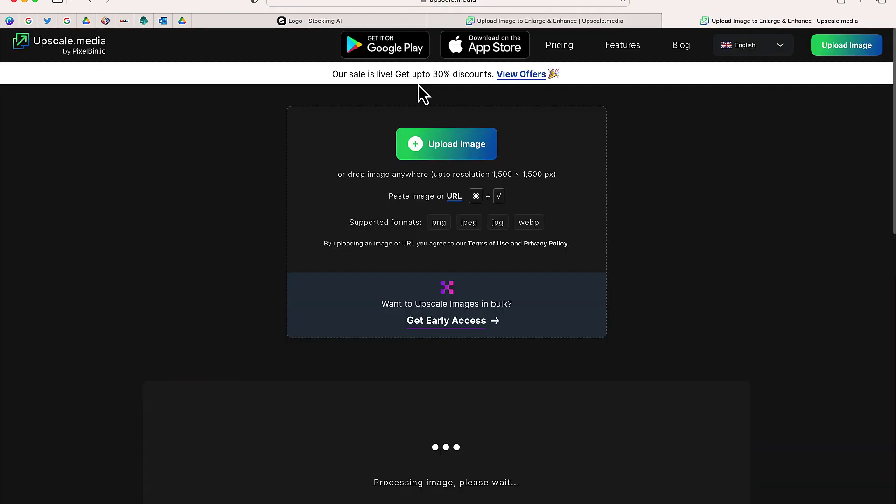
{"action": "scroll", "coordinate": [422, 92], "scroll_direction": "down", "scroll_amount": 5}
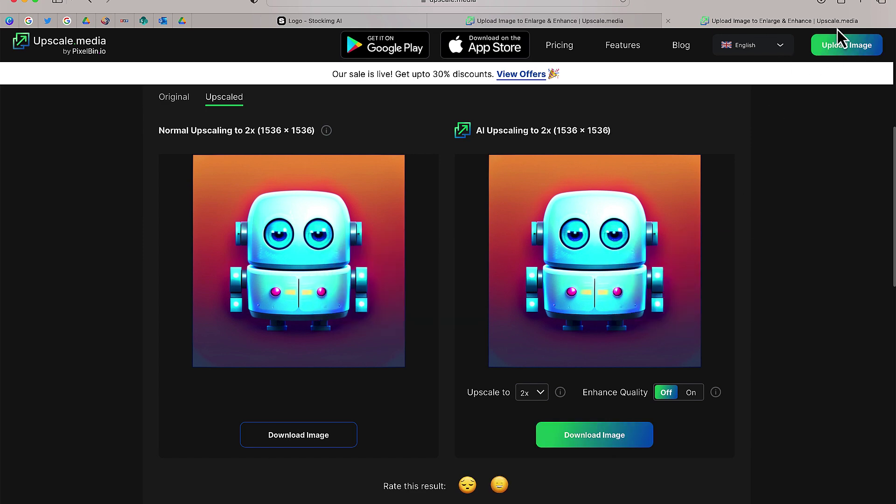
{"action": "left_click", "coordinate": [822, 7]}
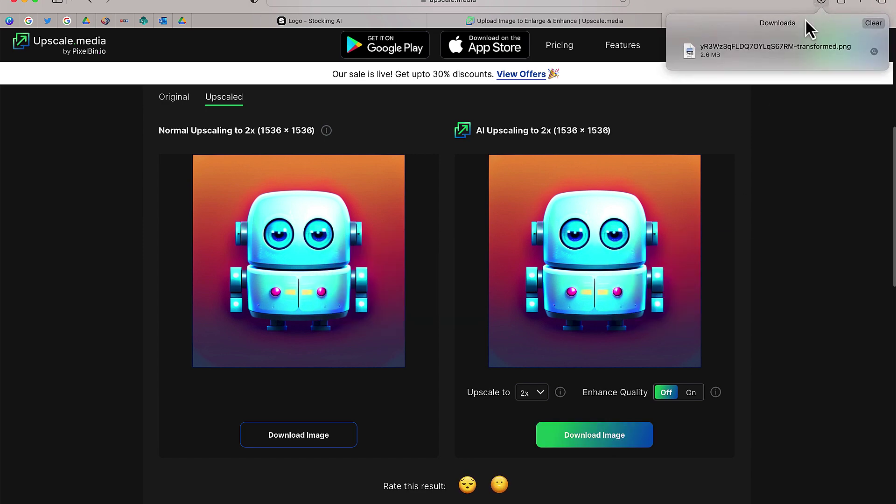
{"action": "left_click", "coordinate": [770, 50]}
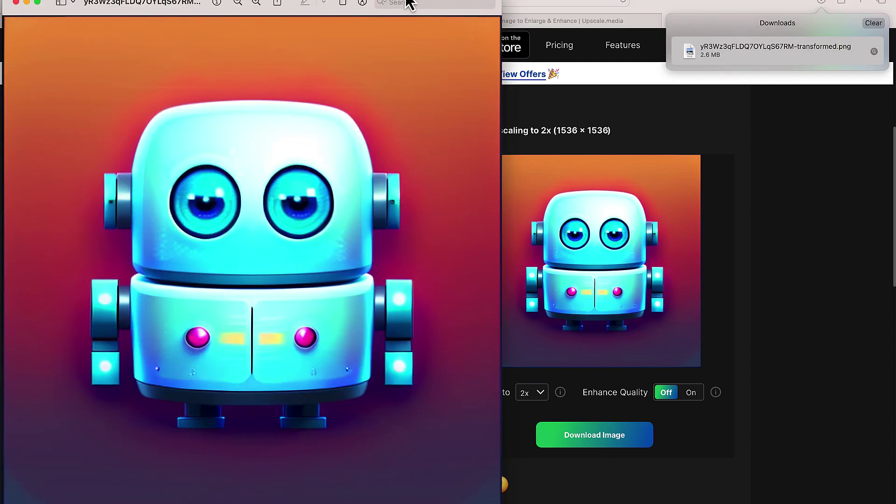